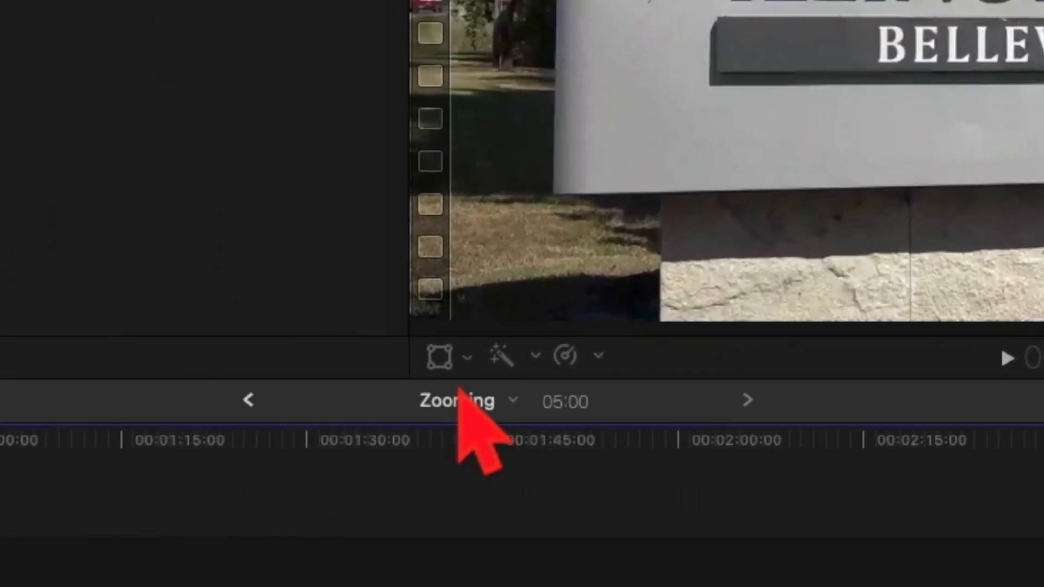
Step: Turn on the Transform controls, try shrinking and stretching the clip from its corner, side and bottom handles, and reset it
left_click(442, 370)
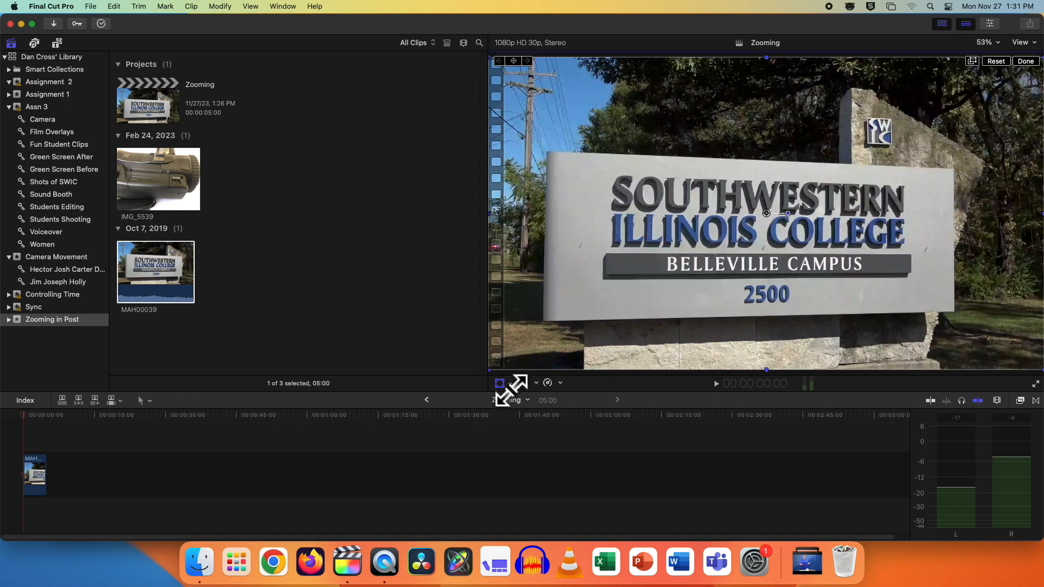
left_click_drag(511, 390, 601, 336)
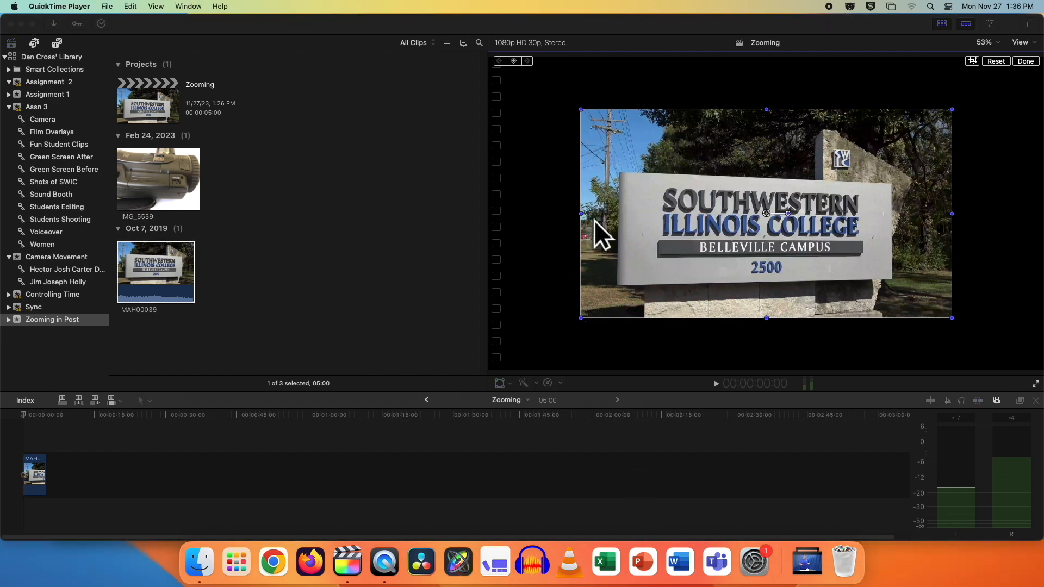
left_click_drag(595, 220, 566, 239)
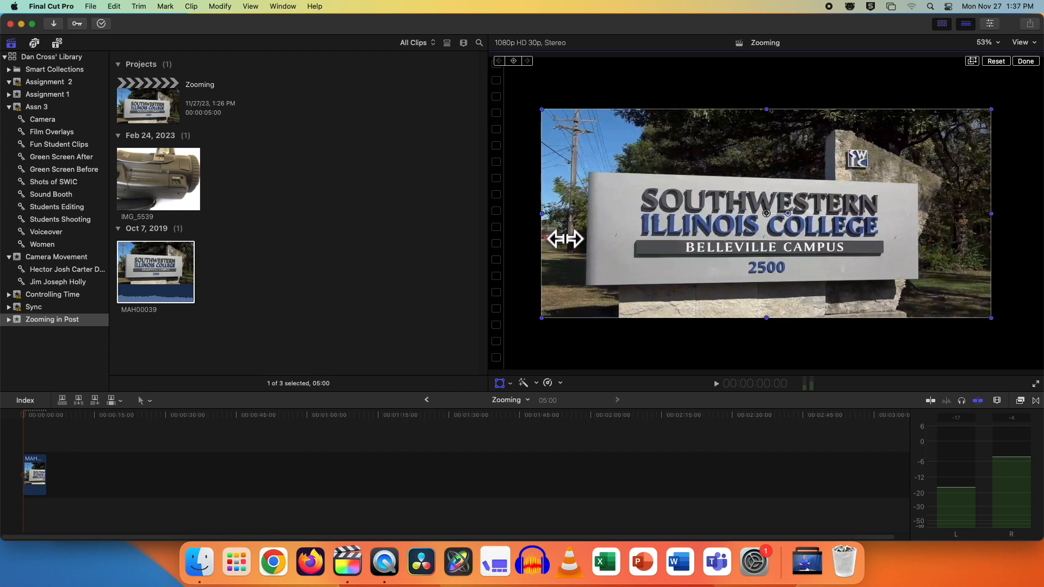
left_click(1002, 64)
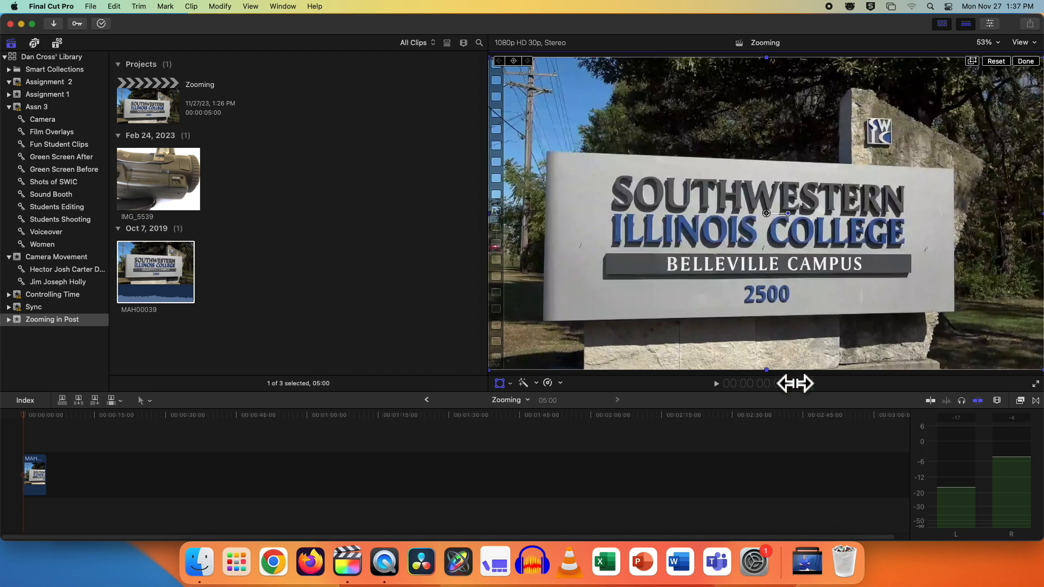
left_click_drag(788, 387, 788, 273)
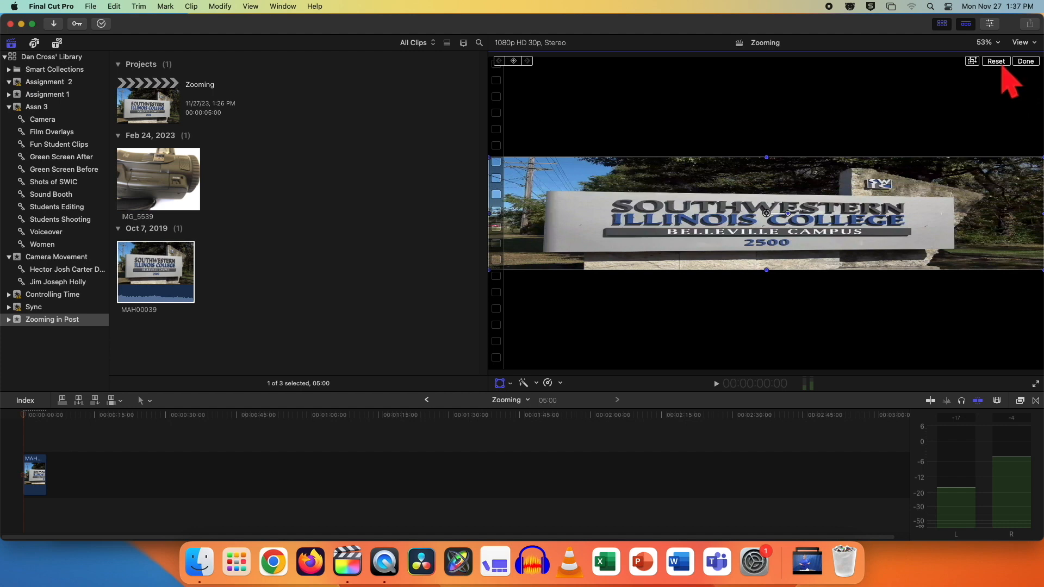
left_click(996, 61)
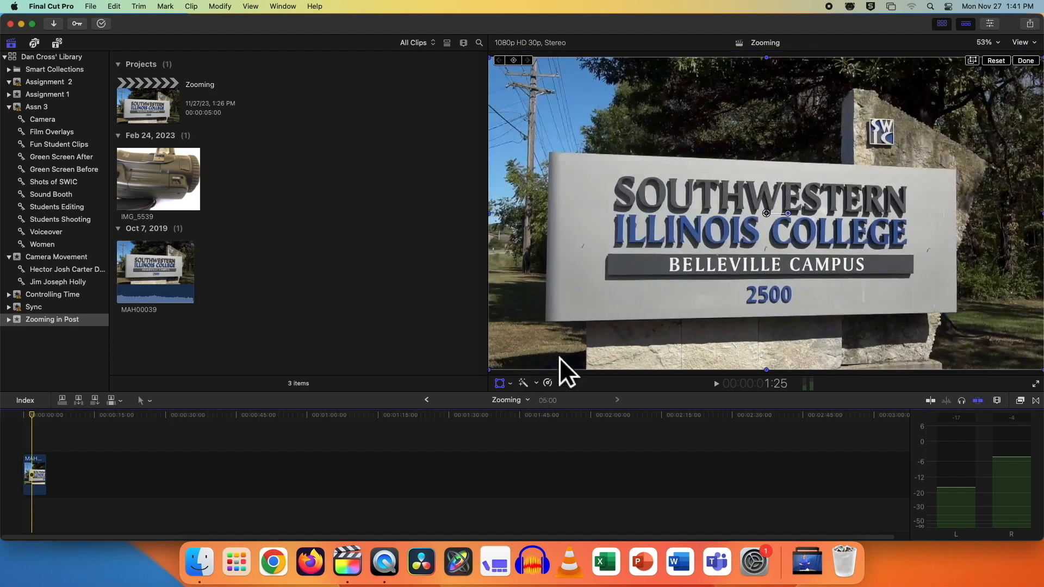
Step: Show the clip's inspector, try a 122% scale with a Y position of 70.7 px, and reset the transform
left_click_drag(491, 371, 464, 404)
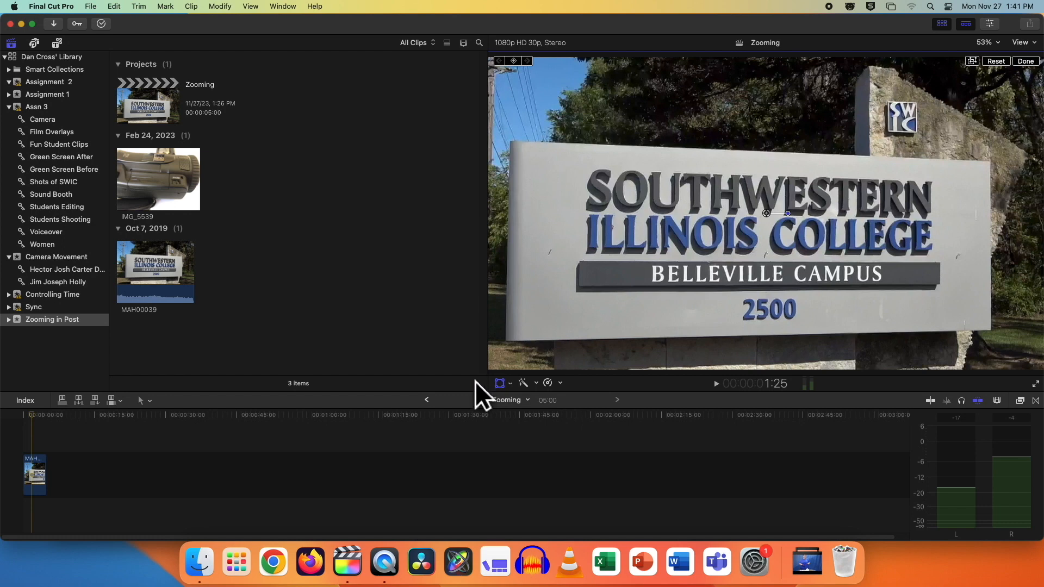
key("super+4")
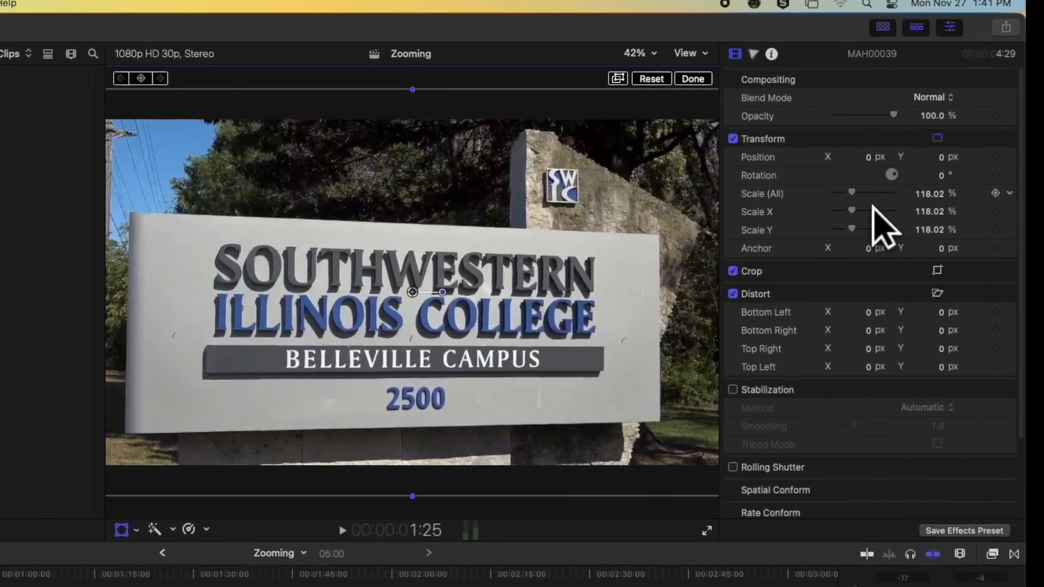
left_click_drag(883, 171, 884, 171)
mouse_move(875, 214)
left_mouse_down()
mouse_move(865, 215)
mouse_move(886, 223)
mouse_move(862, 215)
mouse_move(874, 219)
left_mouse_up()
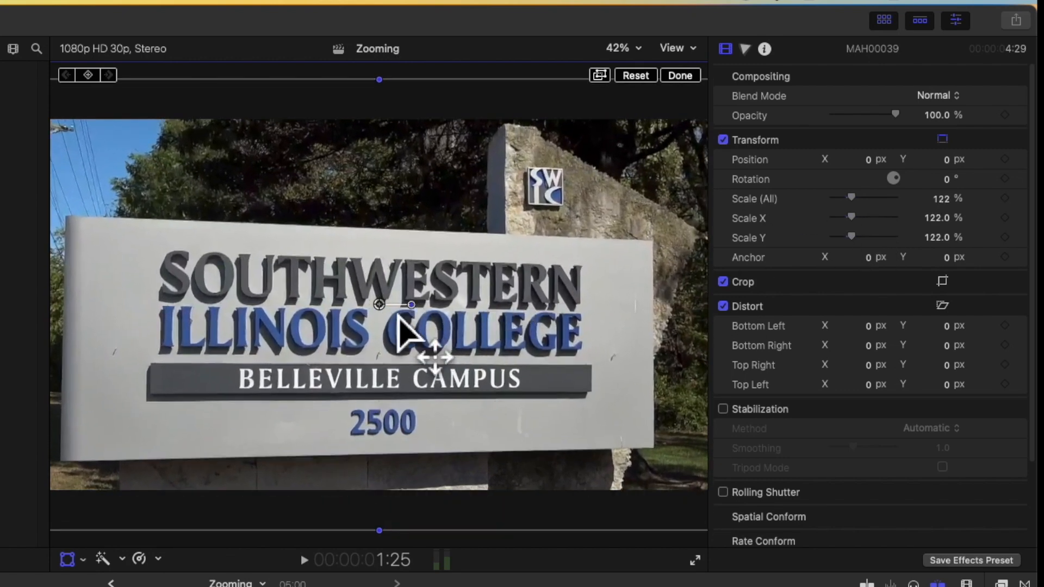
left_click_drag(401, 326, 400, 293)
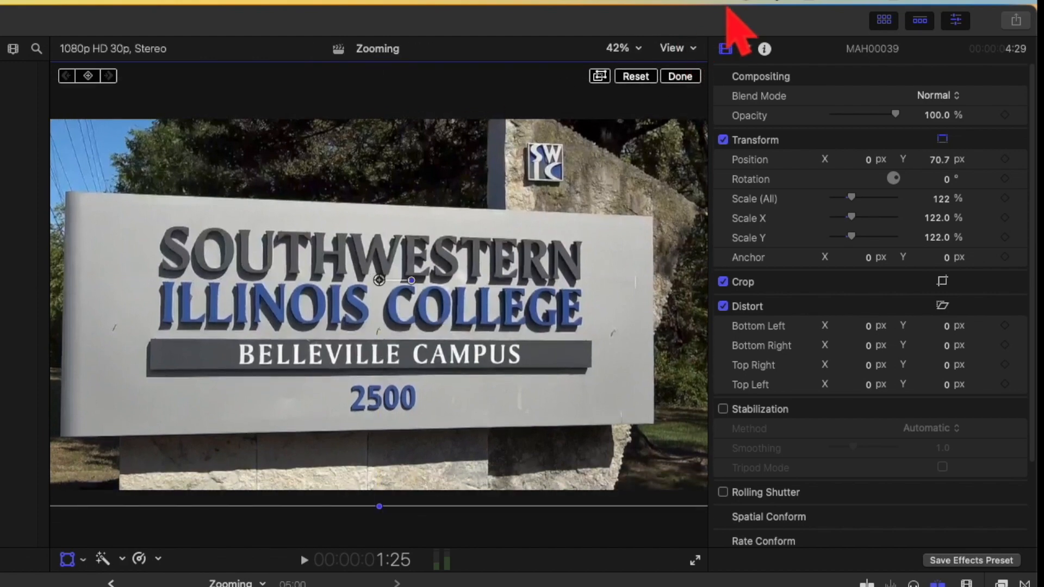
left_click(635, 76)
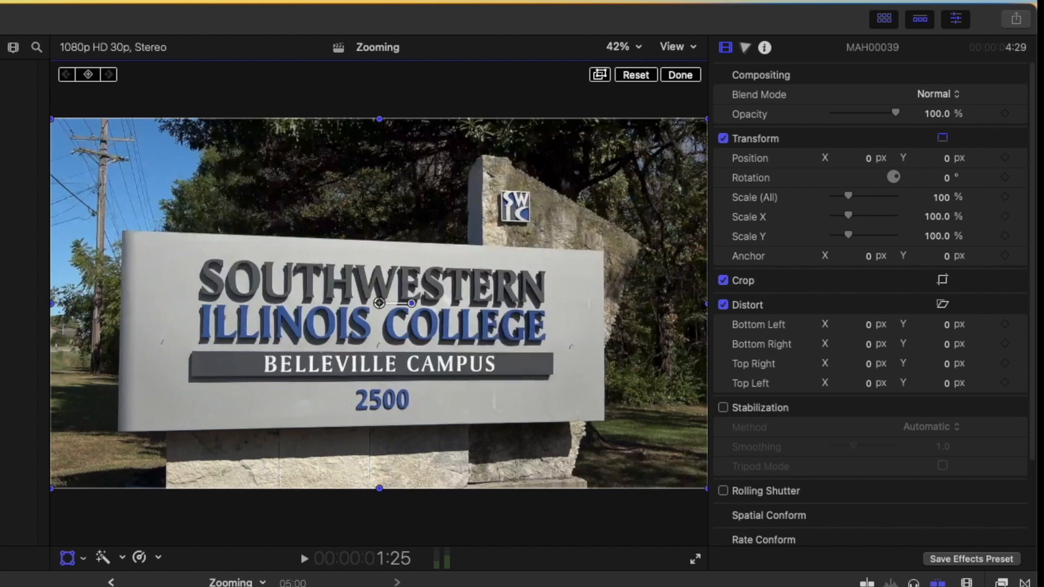
Step: Add a transform keyframe at the very start of the first clip
key("Home")
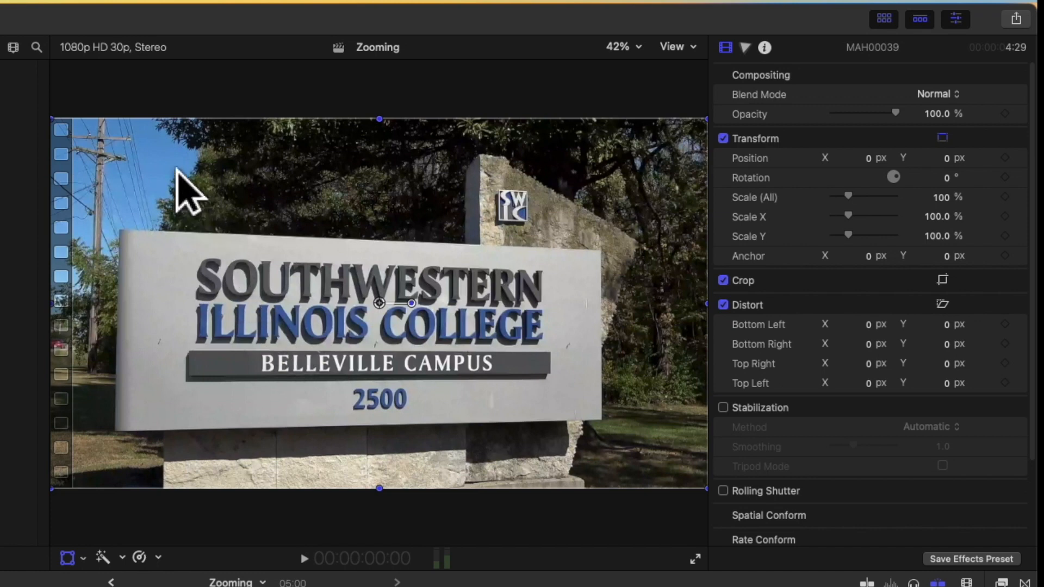
left_click(111, 103)
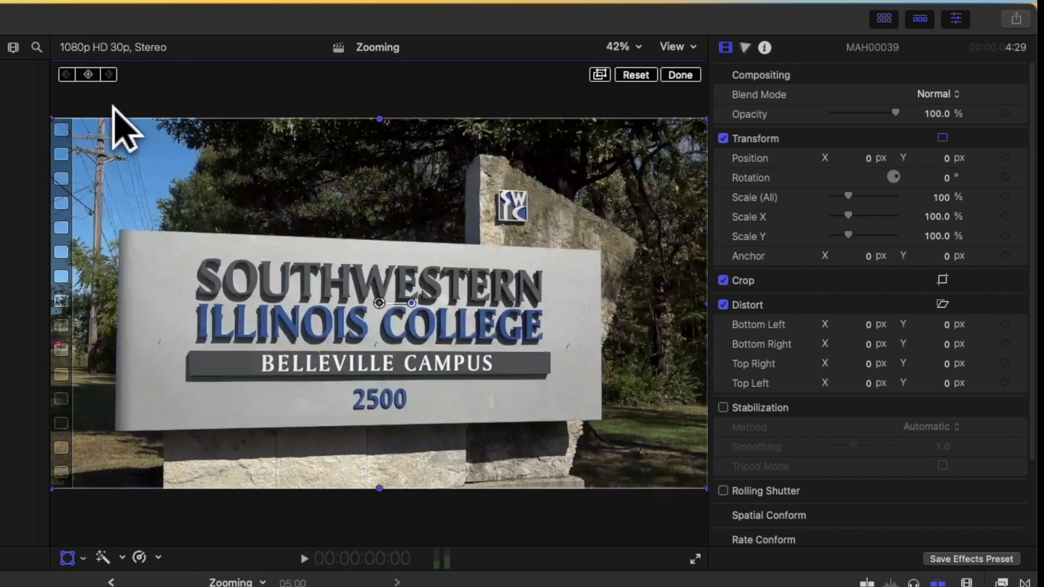
left_click(96, 78)
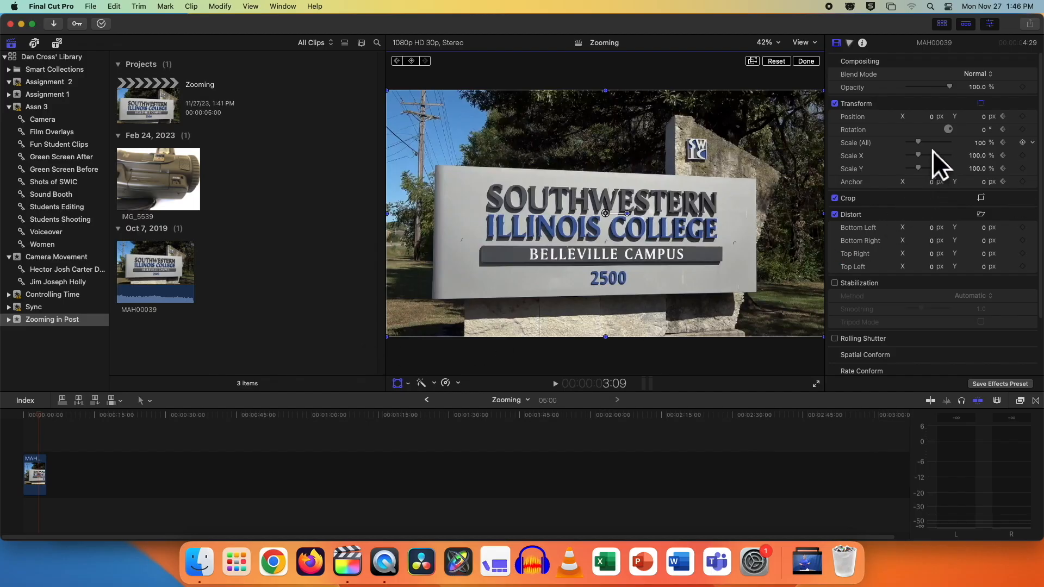
Step: At 3:09, scale the clip to 135% with position X 49.4, Y 53.8 px, and play the zoom-in from the start
left_click_drag(932, 152, 937, 151)
left_click_drag(629, 237, 626, 217)
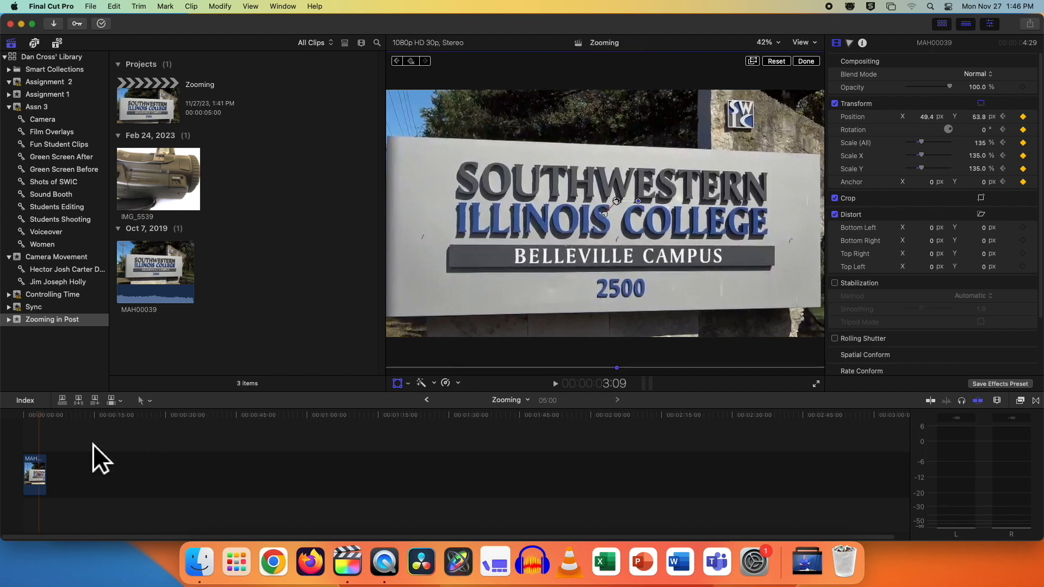
key("Home")
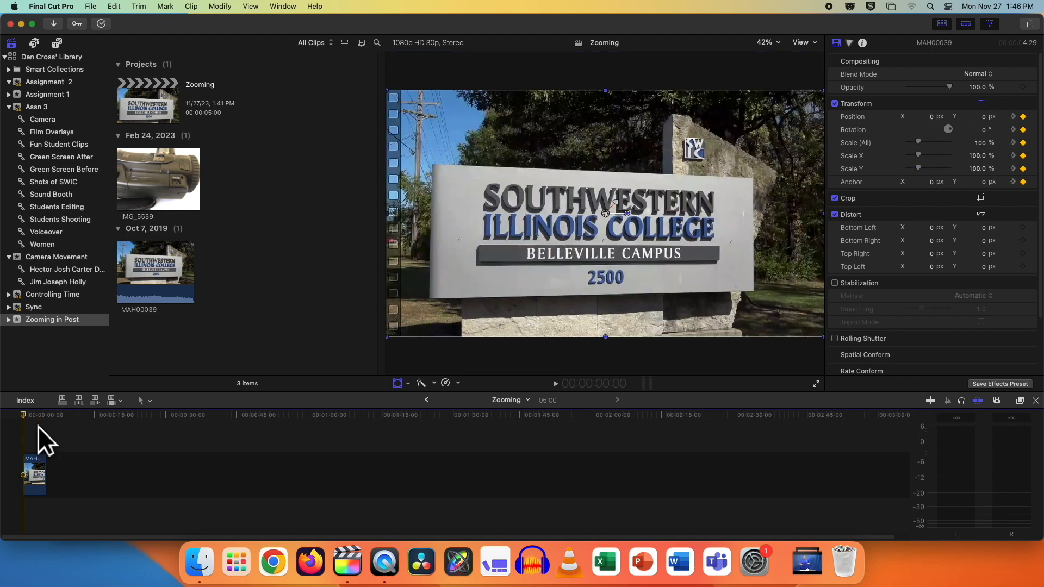
key("space")
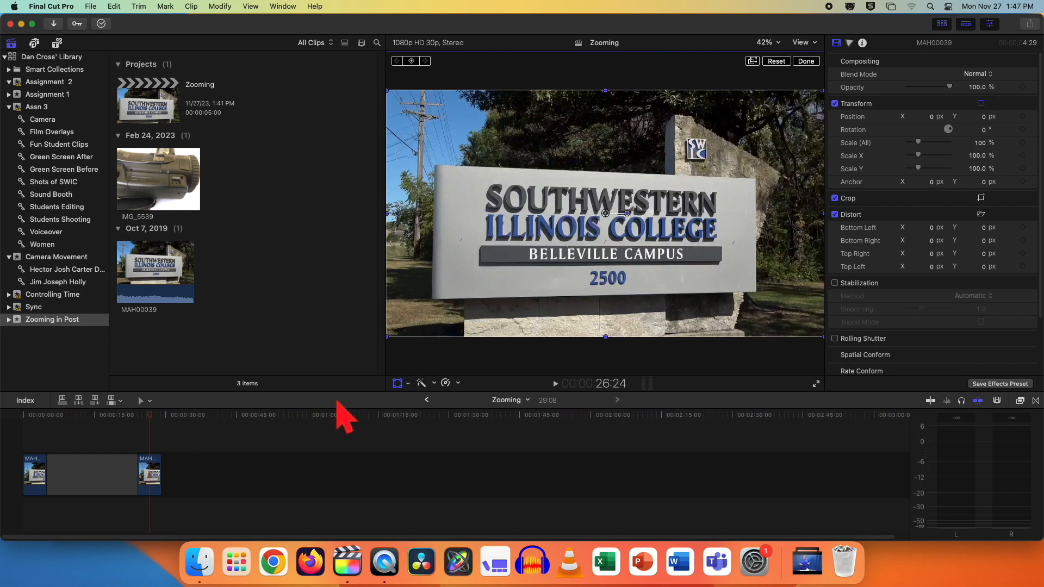
Step: Animate a zoom-out on the second clip from 202.71% scale to 143% at 26:11
left_click_drag(387, 336, 234, 484)
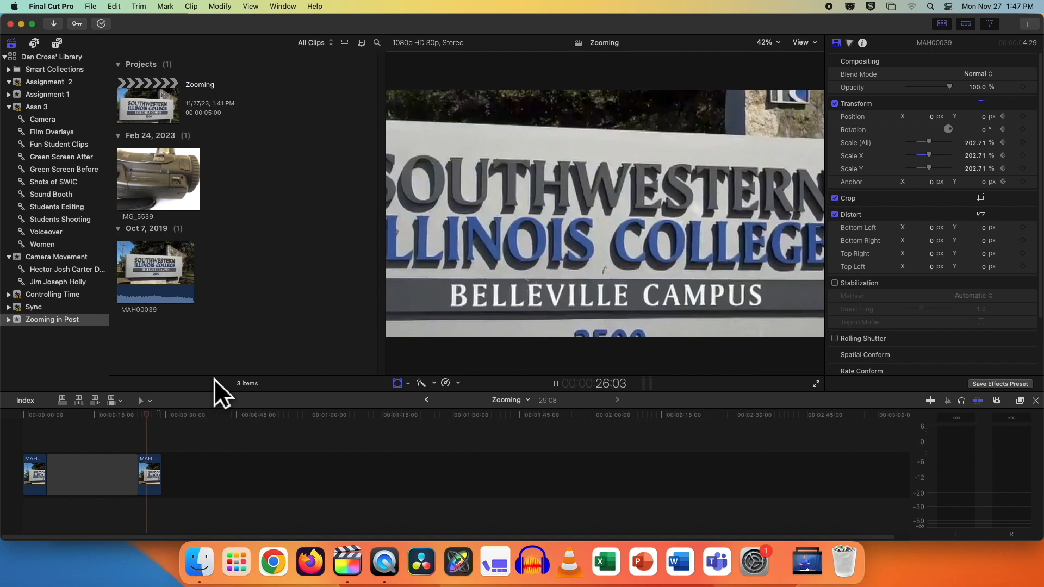
key("space")
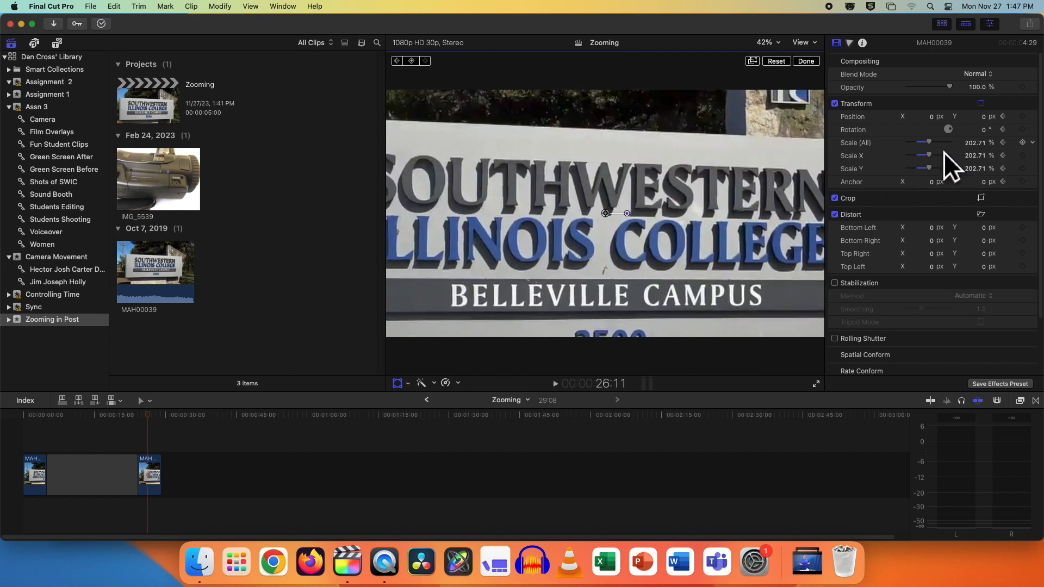
left_click_drag(944, 152, 938, 154)
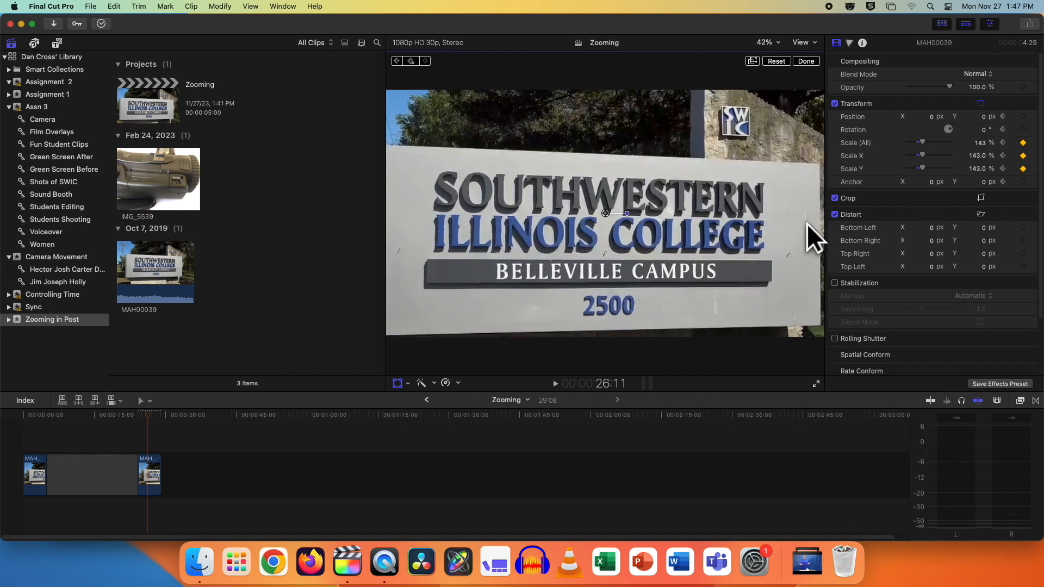
Step: Play the second clip from its start to review the zoom-out
left_click(154, 429)
key("Up")
key("space")
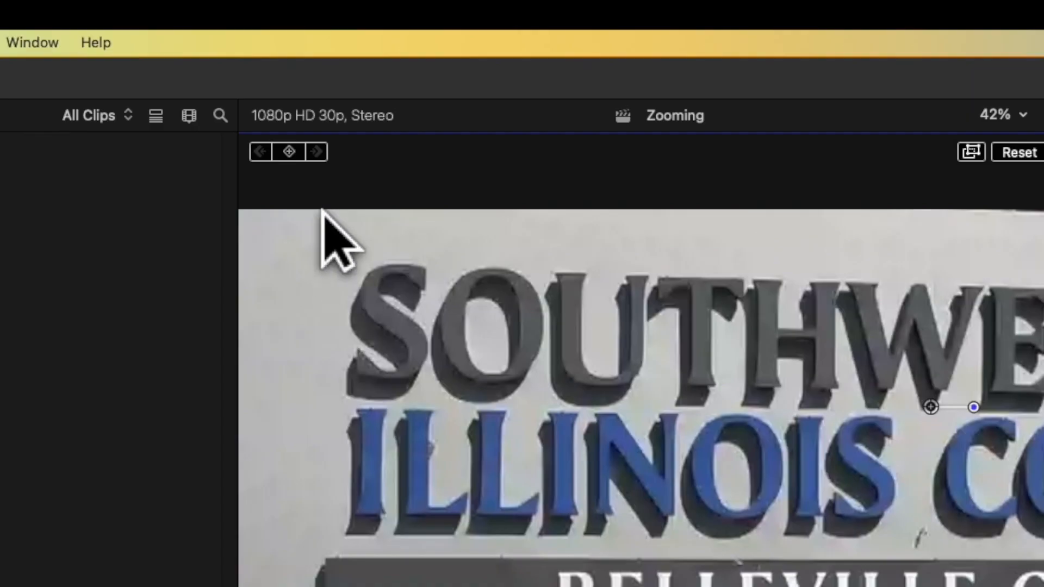
Step: Add a transform keyframe at the third clip's start and, further along, shift the picture to X -404.6, Y 166.4 px for a pan
left_click(288, 151)
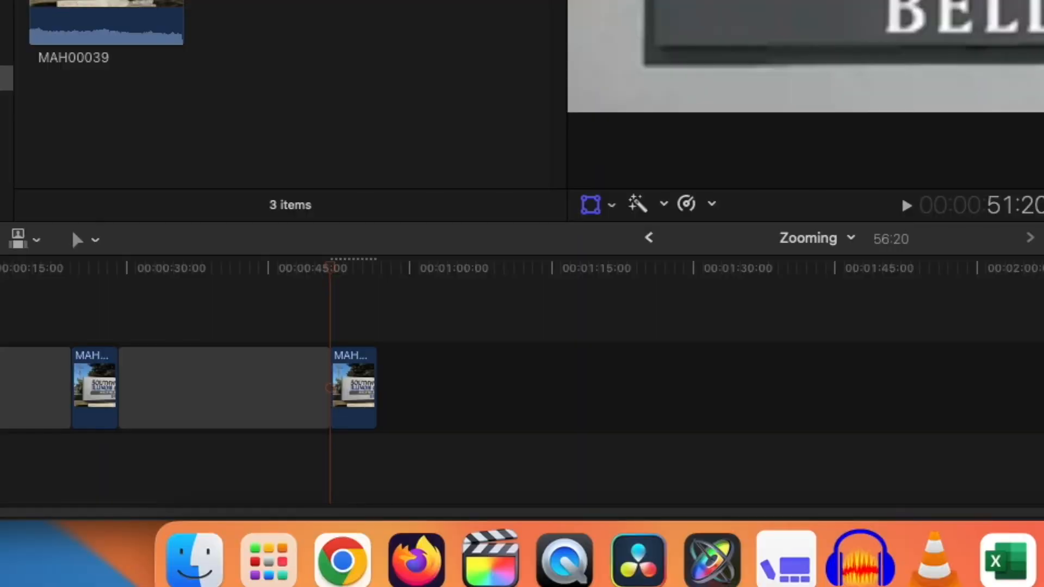
key("space")
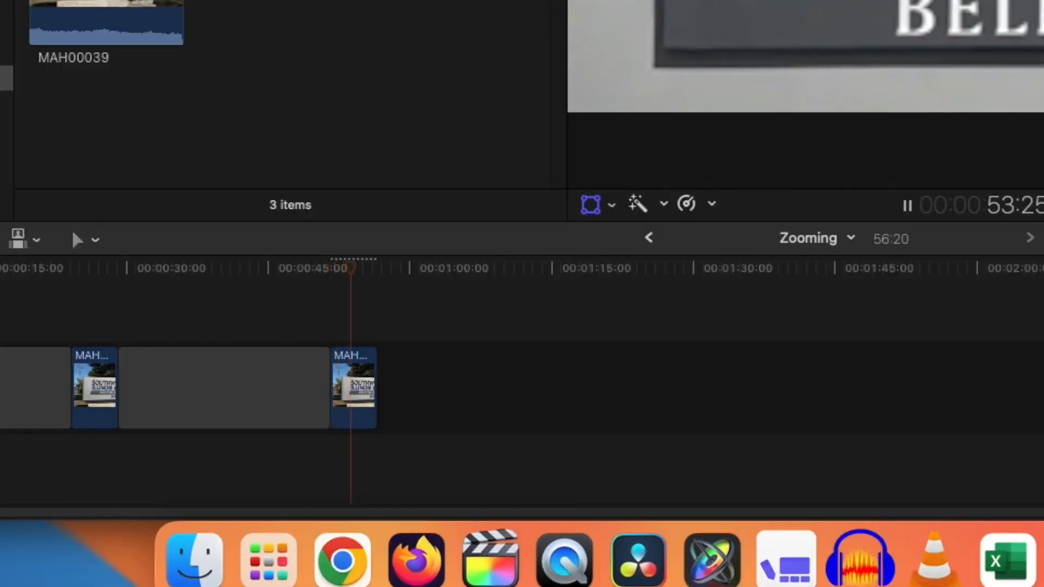
key("space")
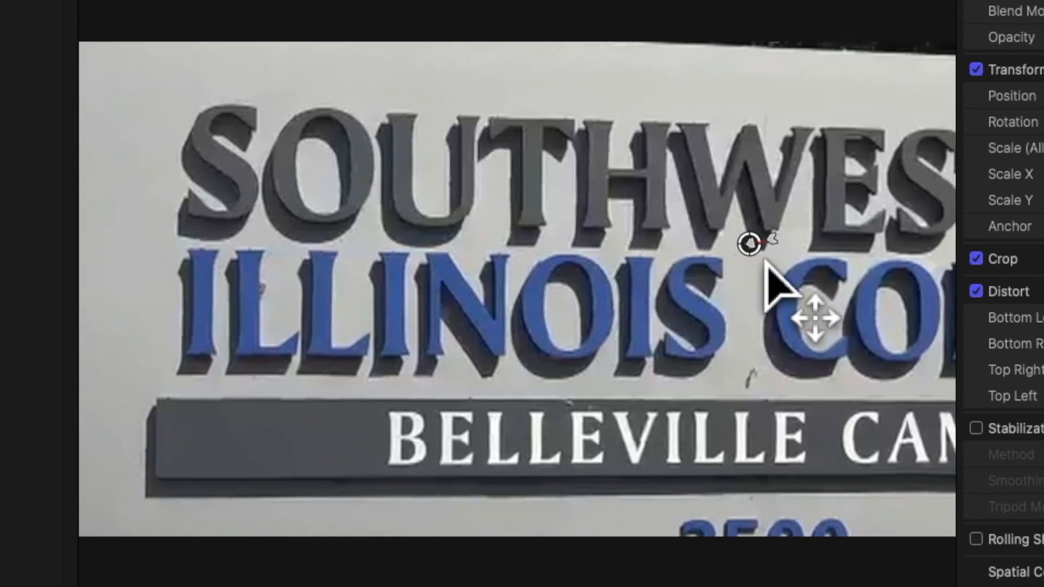
left_click_drag(765, 260, 354, 230)
Step: Play the third clip from its start to review the pan across the sign
key("Up")
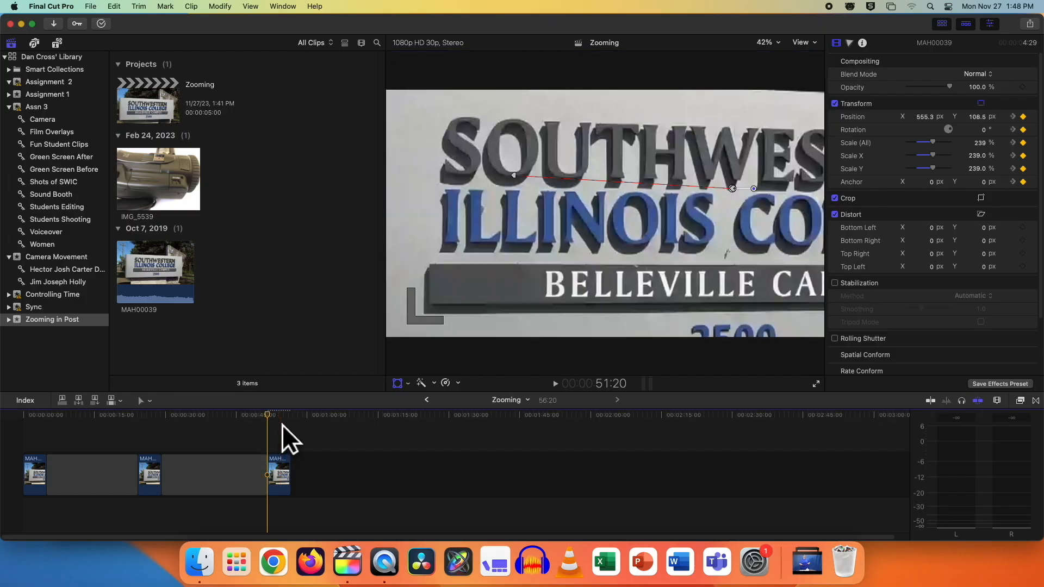
key("space")
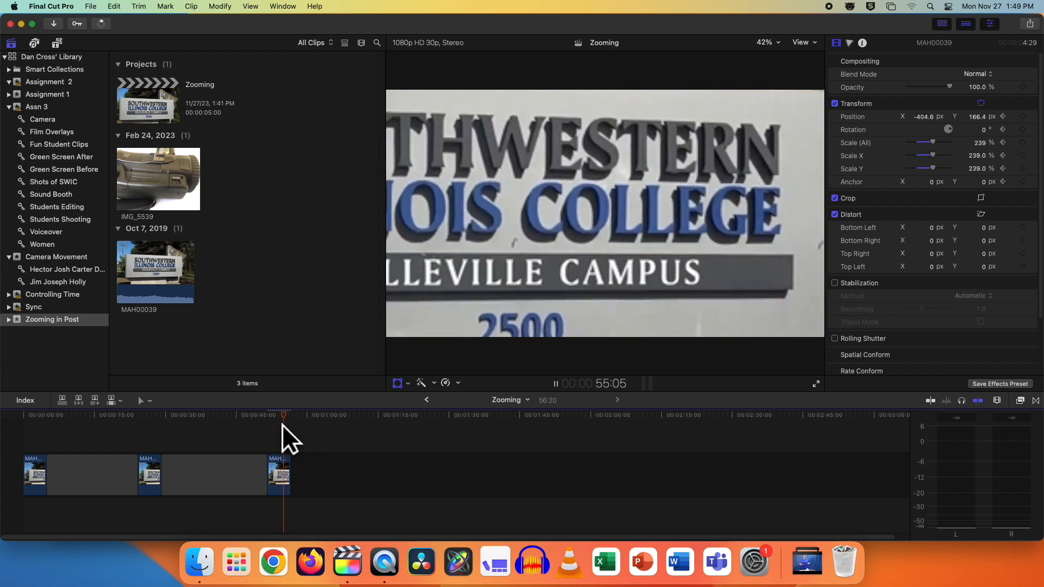
key("space")
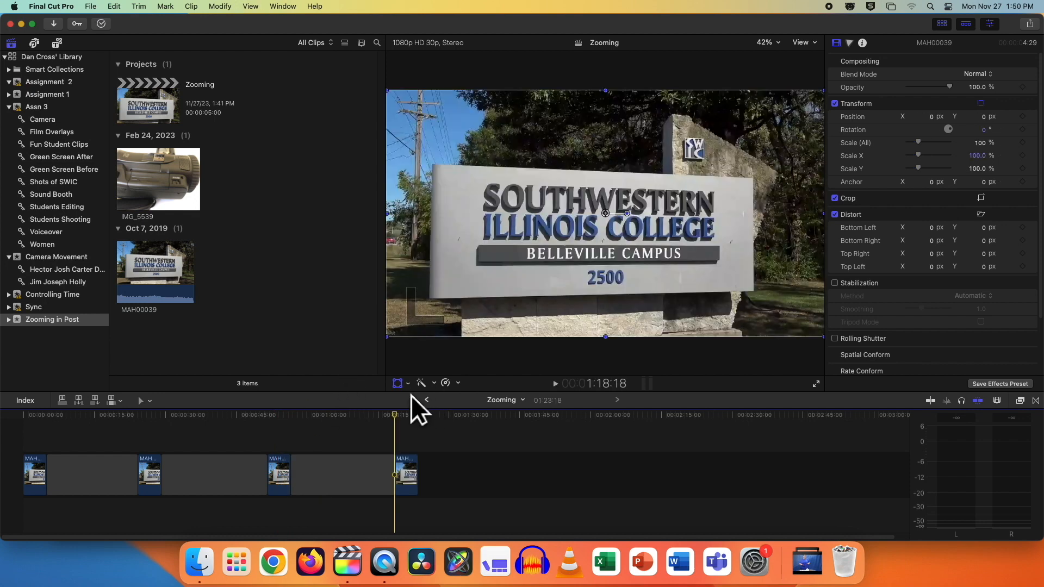
Step: At the fourth clip's start (1:18:18), keyframe the transform with a 1495% scale and a rotation of -1692.8°
left_click(399, 385)
left_click(400, 385)
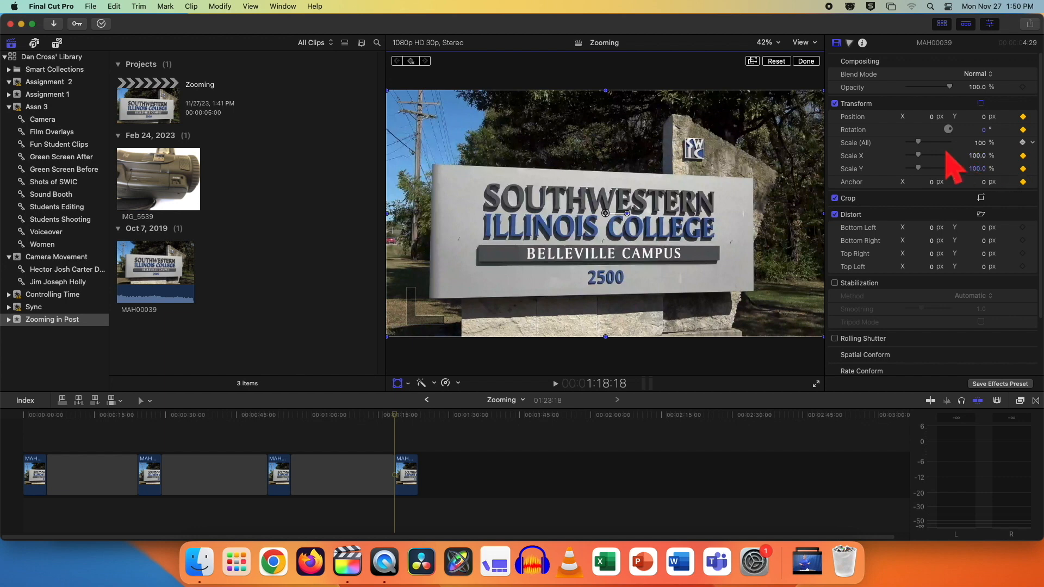
left_click_drag(924, 145, 1016, 145)
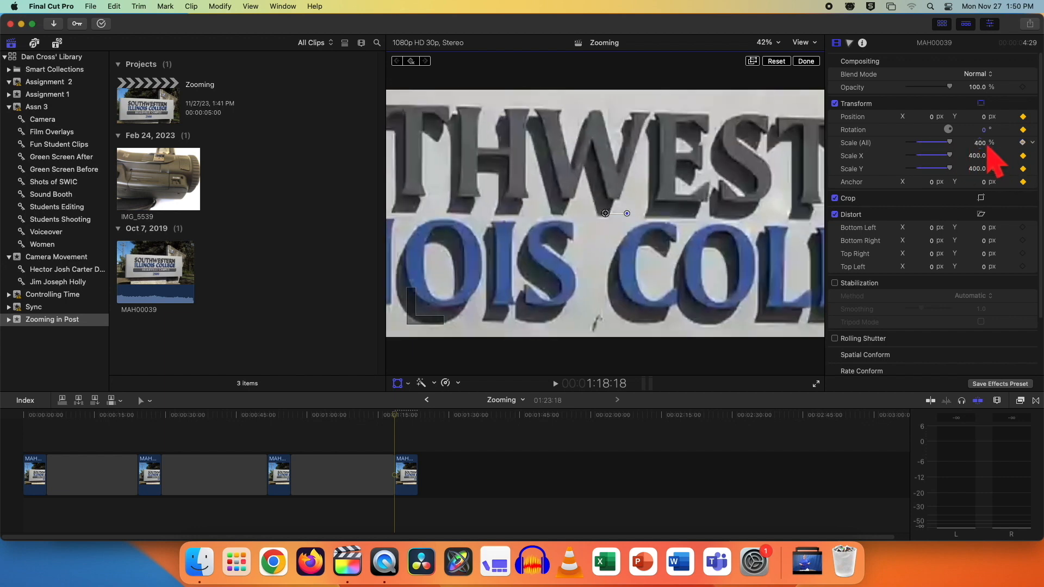
left_click_drag(987, 146, 1042, 147)
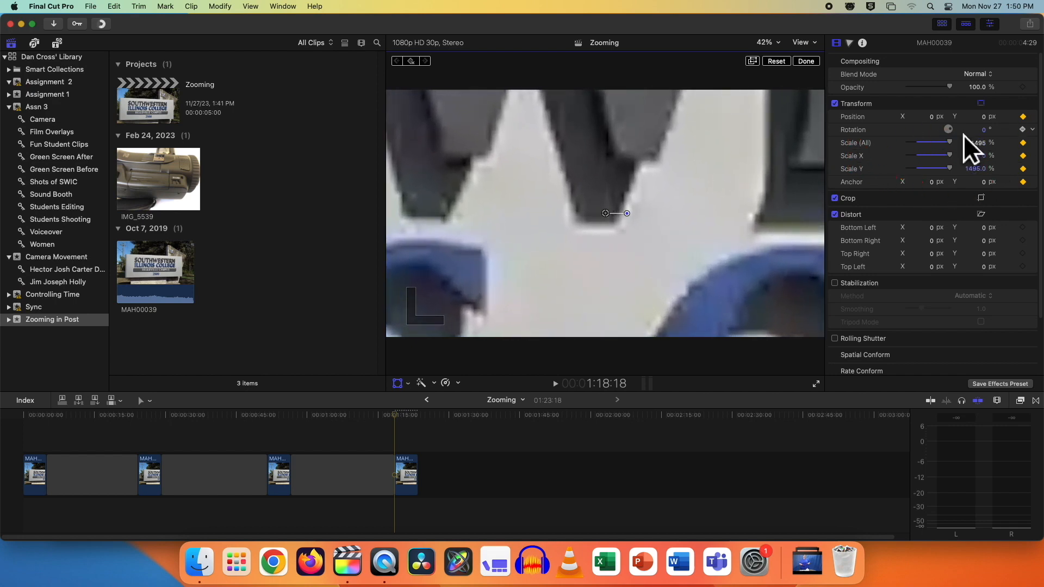
left_click_drag(966, 140, 954, 112)
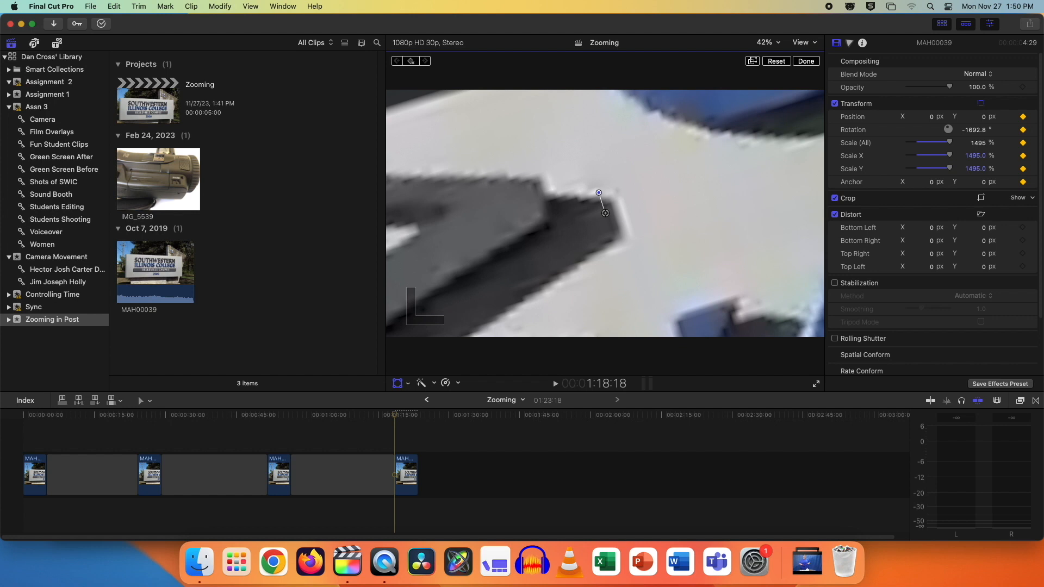
Step: Further along the fourth clip, at about 1:20:11, set the rotation to 0° and the overall scale to 100%
key("space")
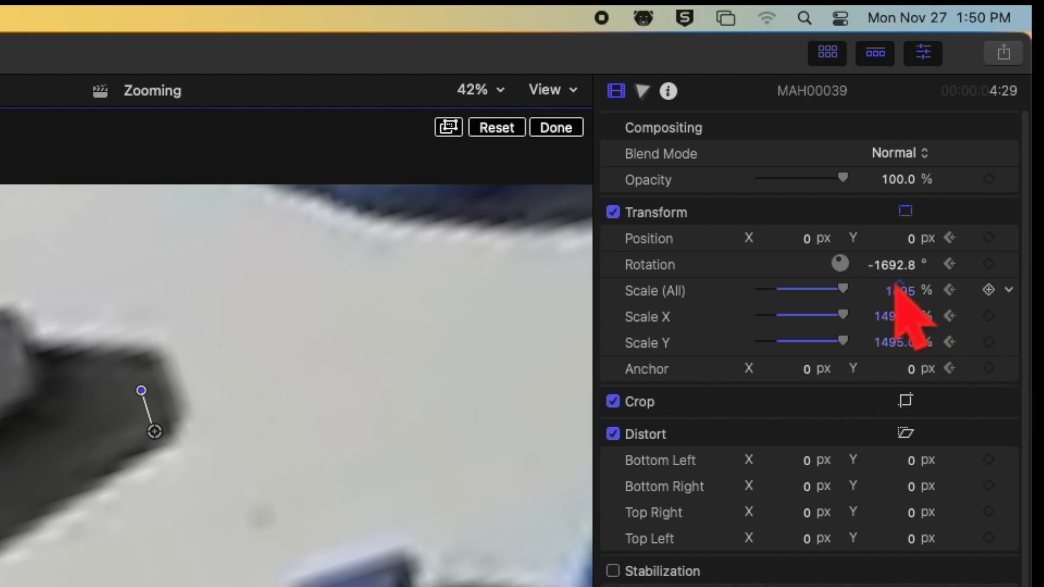
left_click(987, 131)
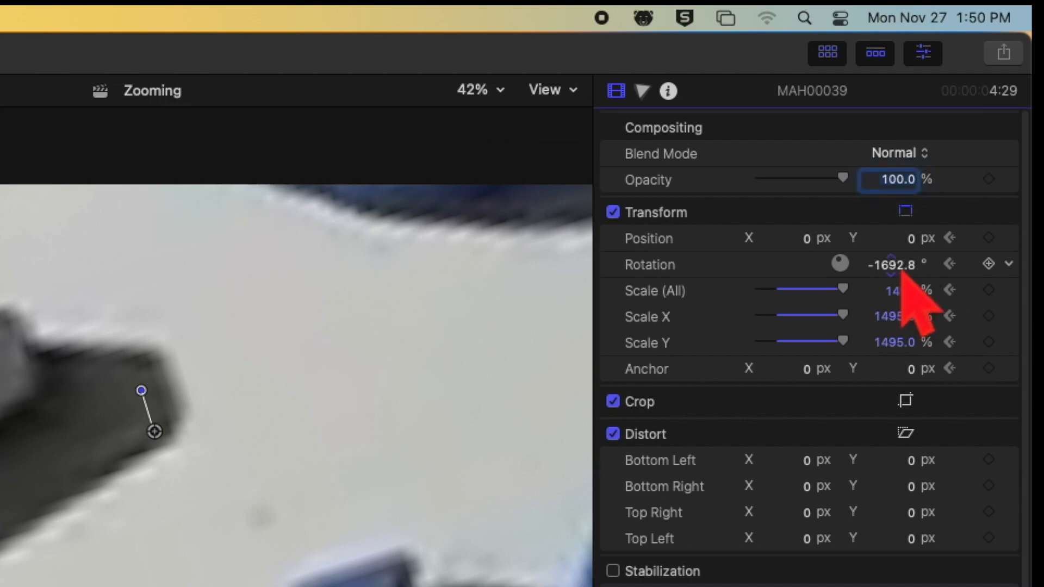
left_click(897, 266)
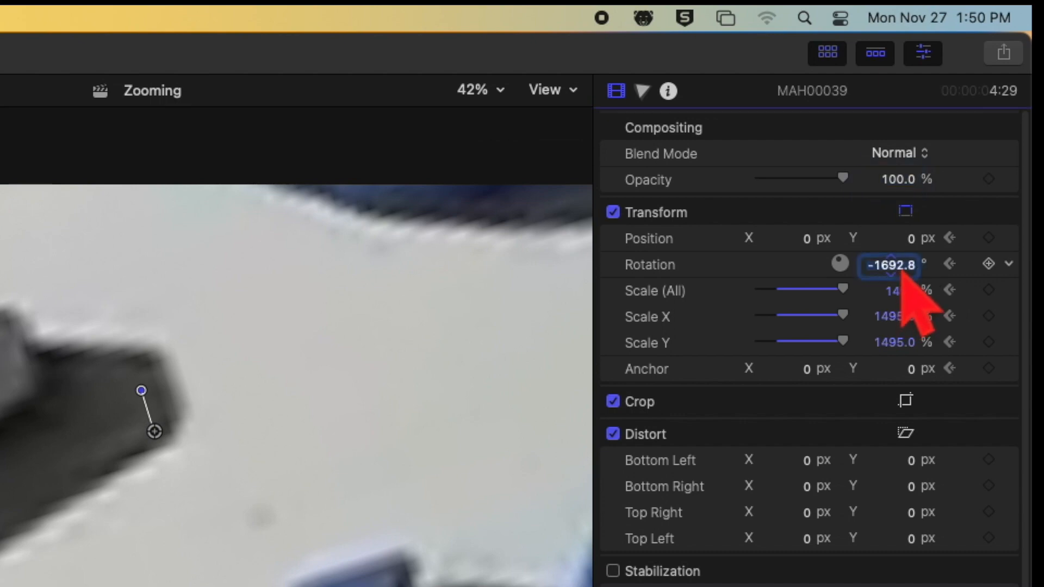
type("0")
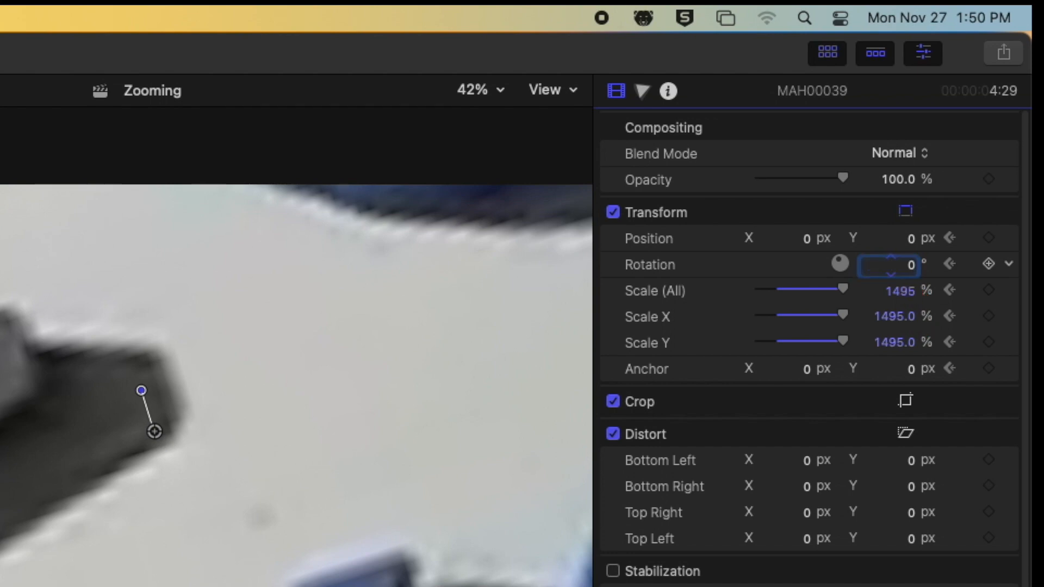
left_click(911, 297)
type("100")
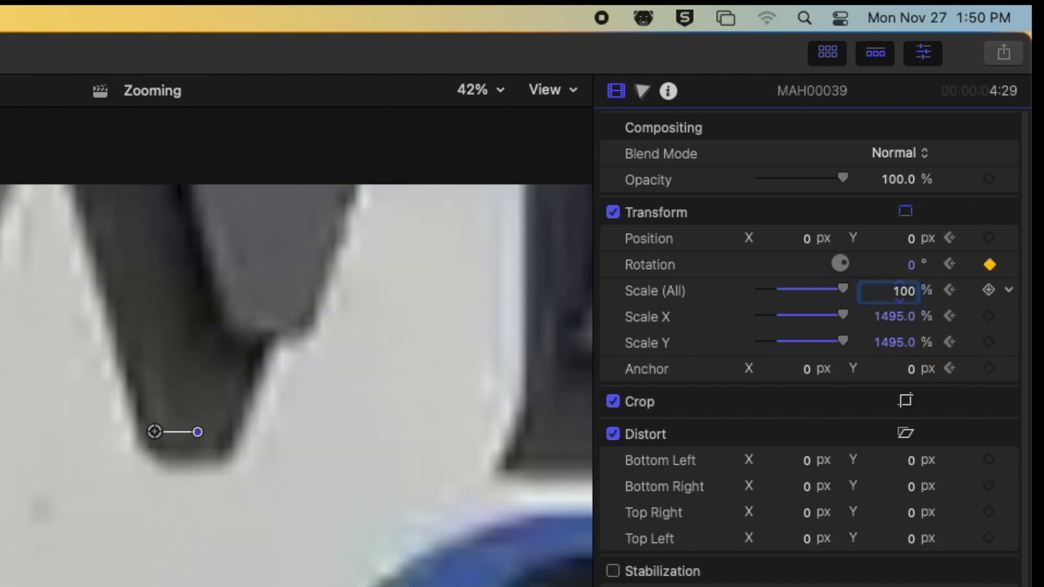
key("Return")
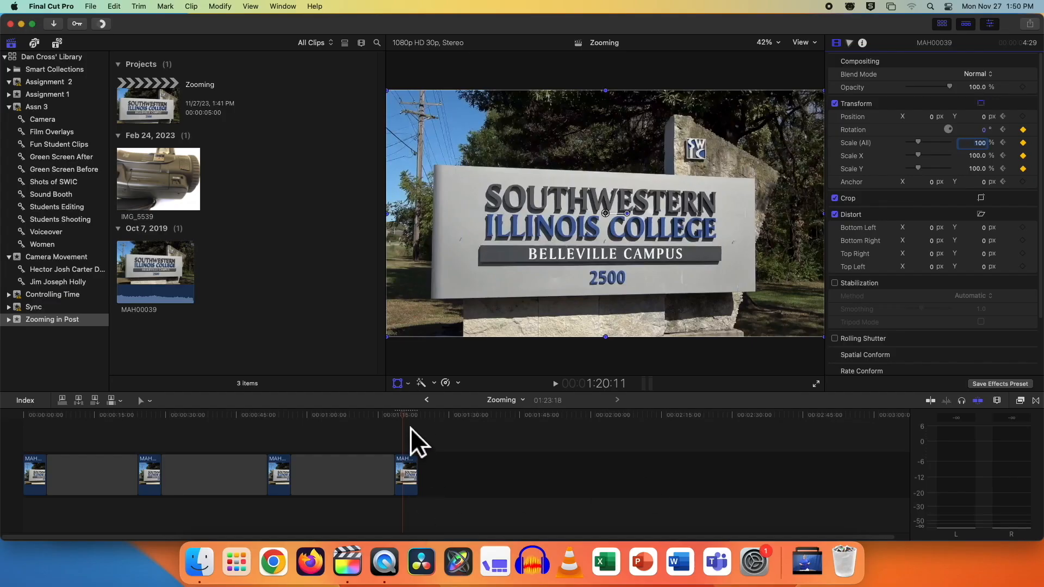
Step: Play the fourth clip from its start to review the spinning zoom-out
left_click(409, 427)
key("Up")
key("space")
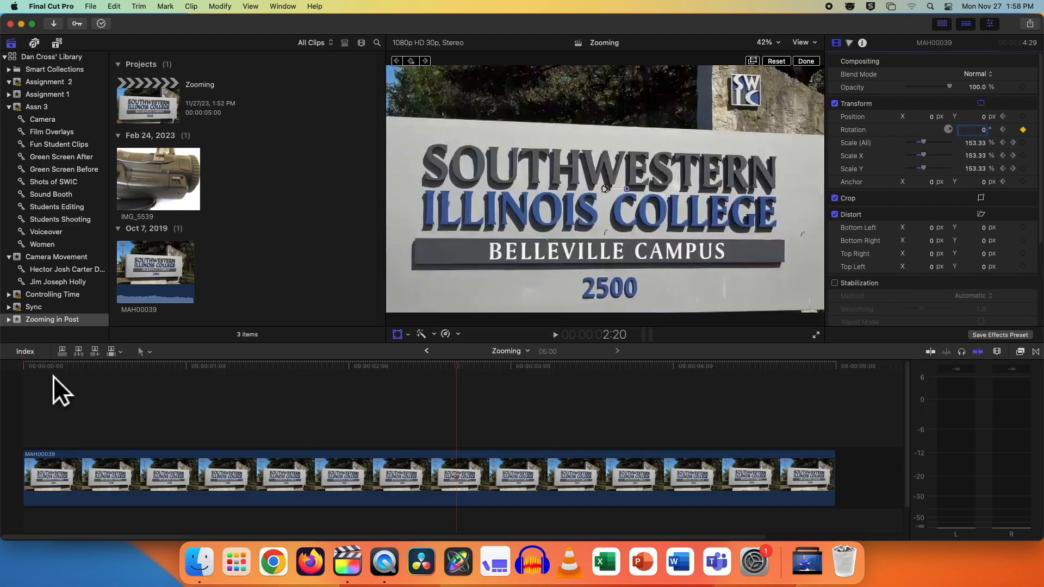
Step: Play the five-second sign clip from its start and stop near 4:05 to check its keyframed movement
key("Up")
key("space")
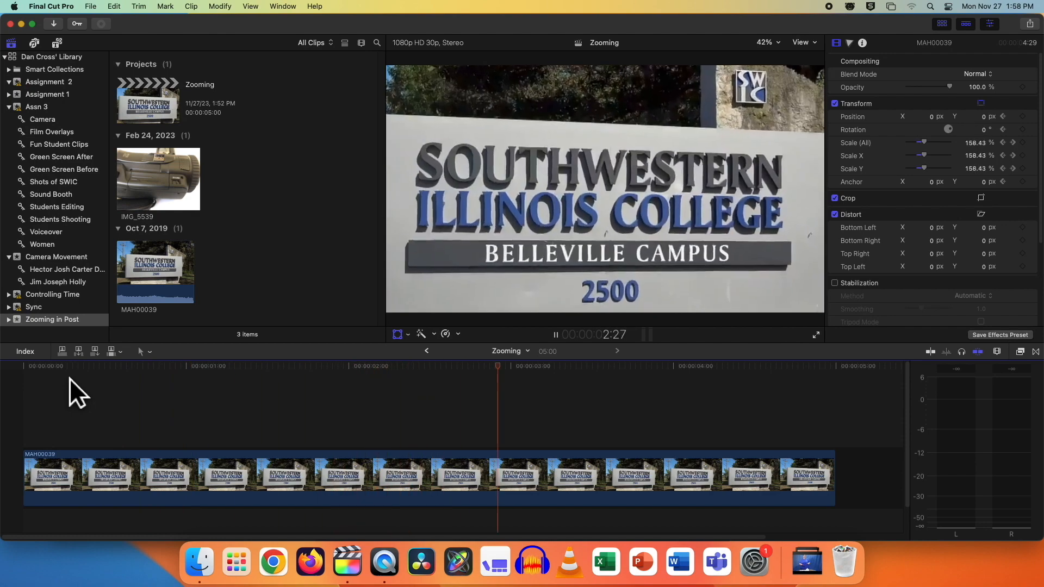
key("space")
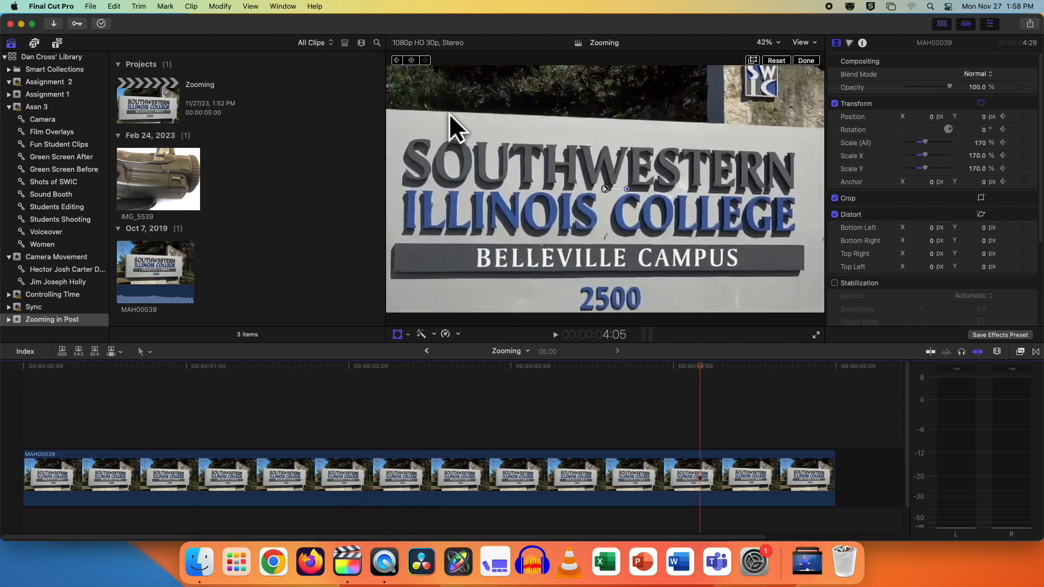
Step: Starting from 1:19 in the sign clip, step forward through the transform keyframes and delete the one holding the stray rotation
left_click(292, 394)
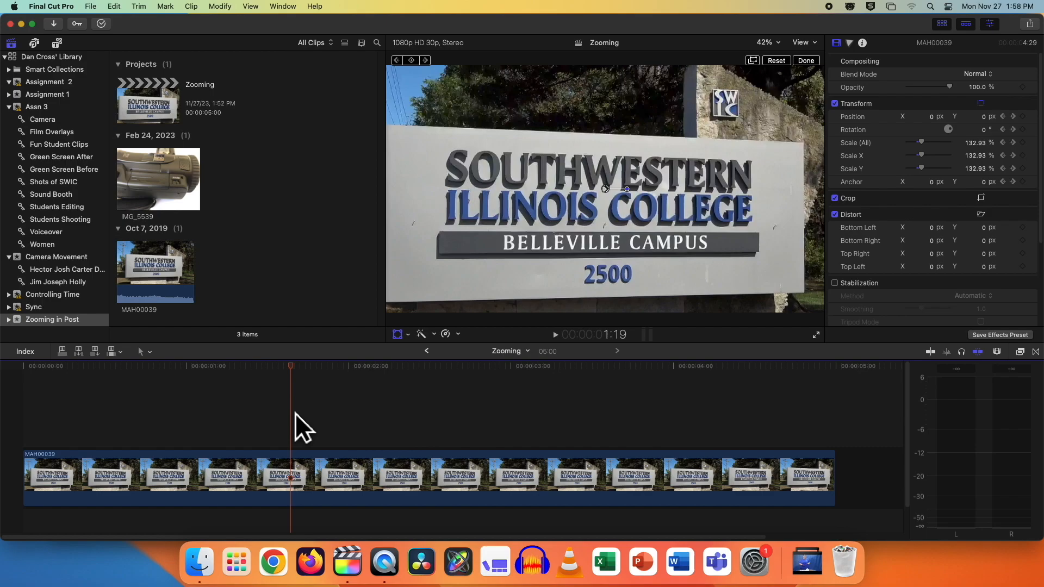
left_click(284, 483)
left_click(425, 60)
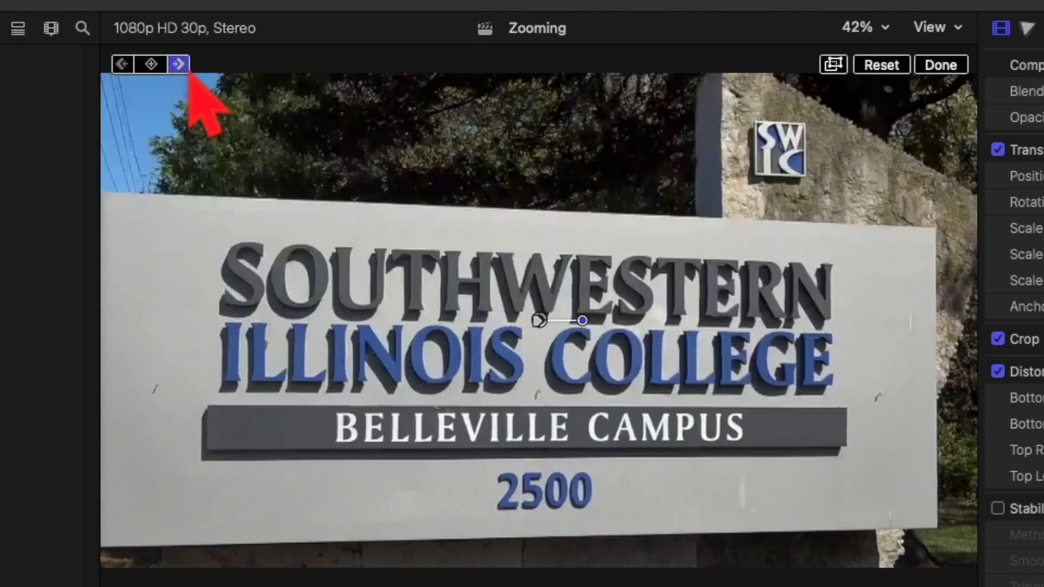
left_click(211, 91)
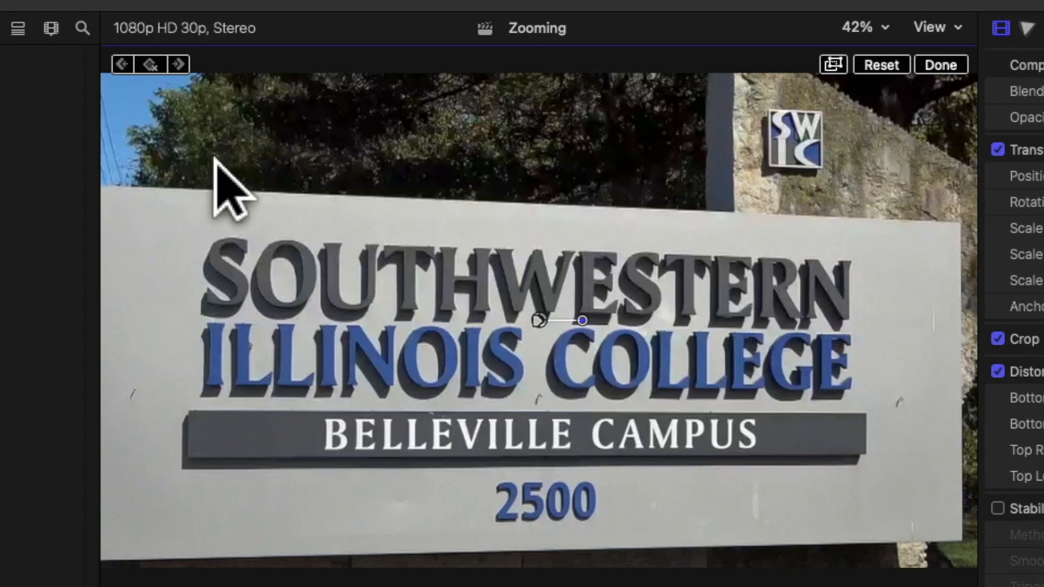
left_click(184, 65)
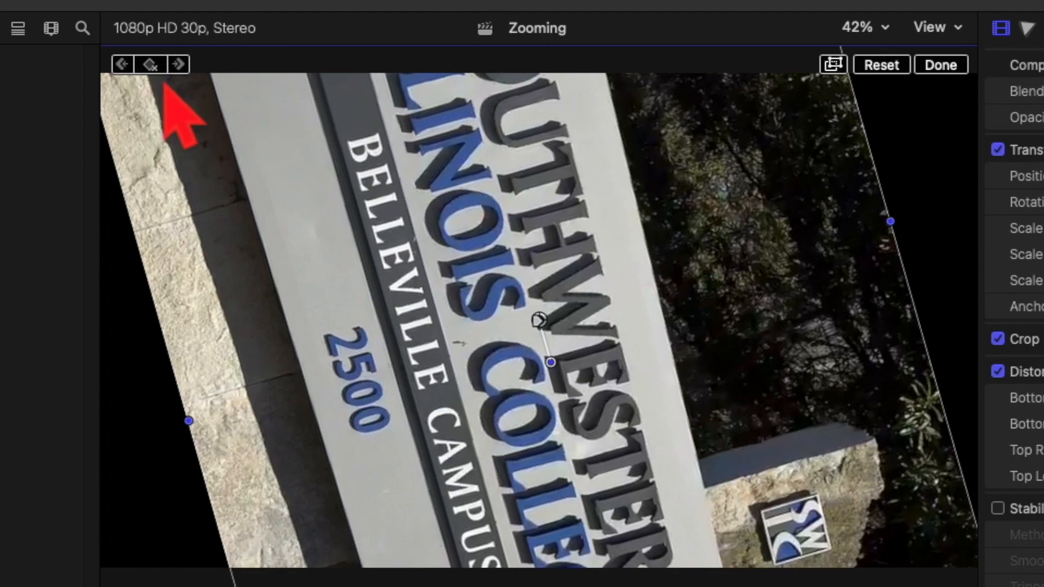
left_click(161, 66)
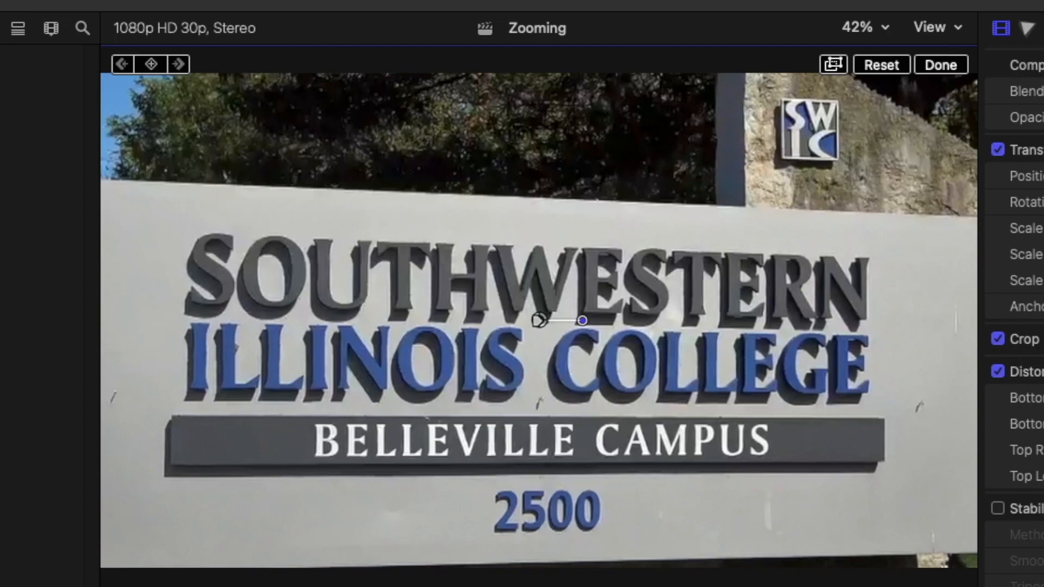
Step: Play the clip to about 4:07, then step back through the scale keyframes and delete the 400% one at 3:03
key("space")
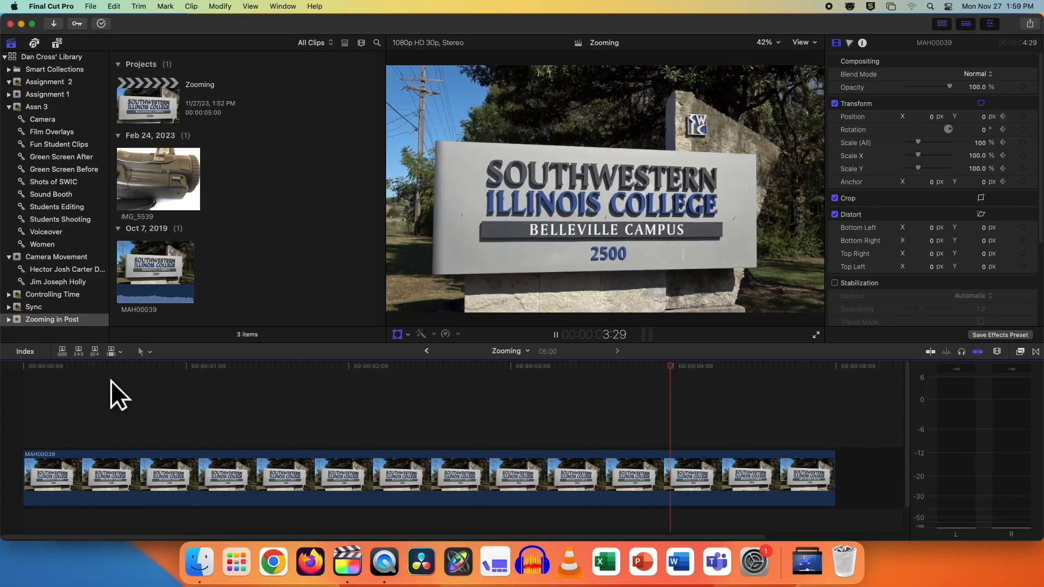
key("space")
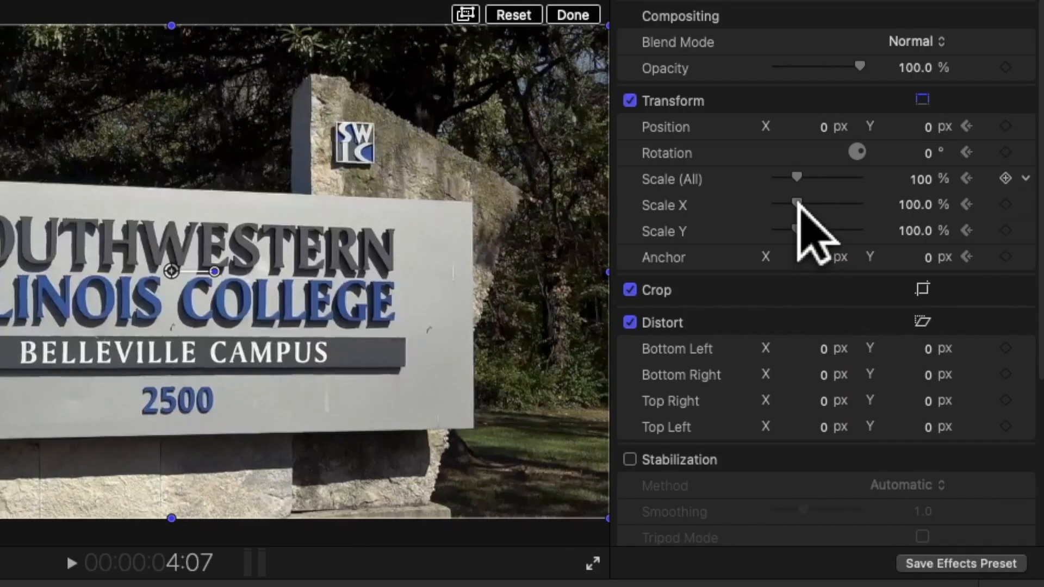
left_click(974, 185)
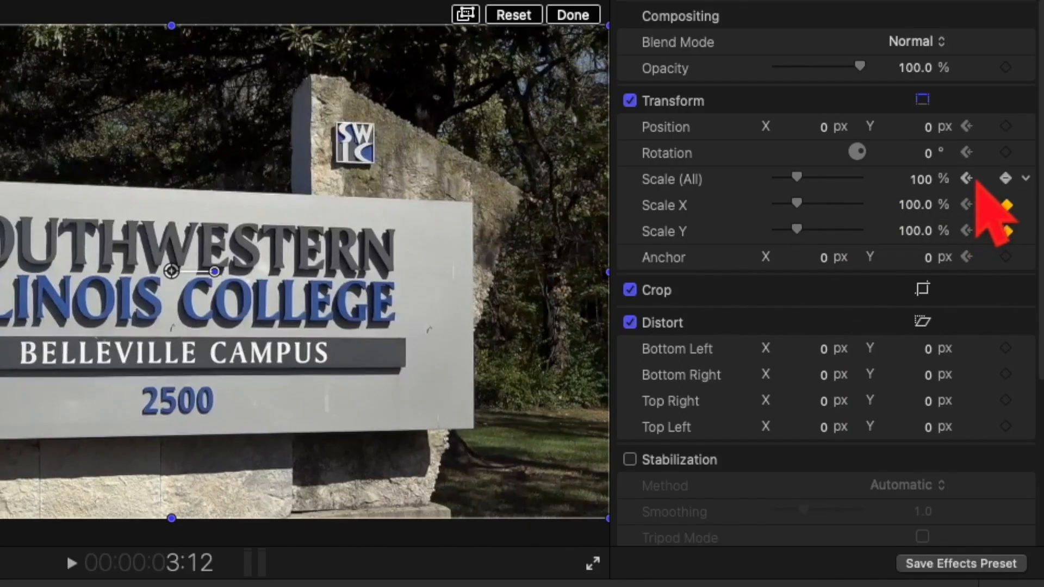
left_click(975, 181)
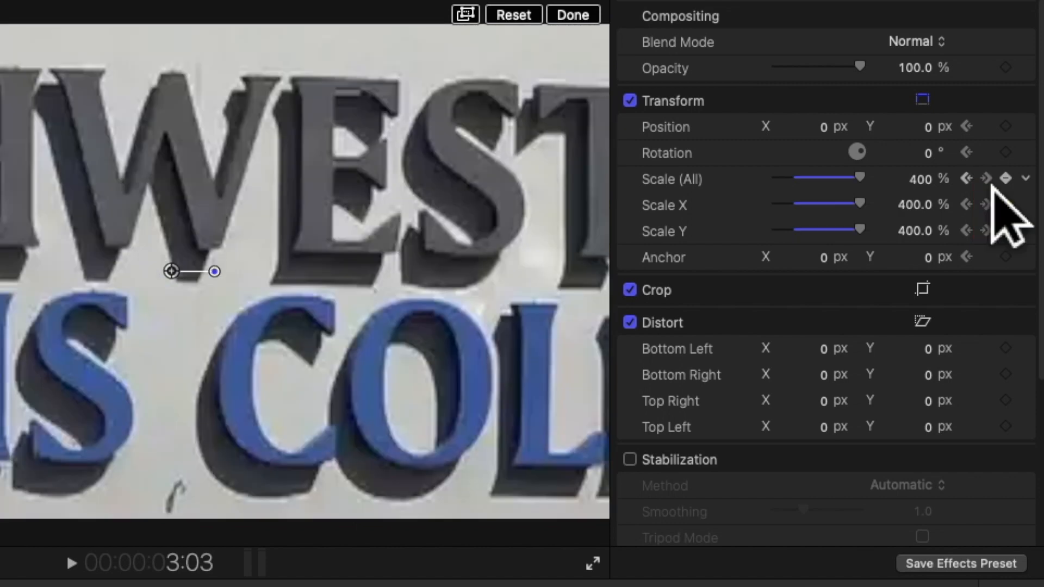
left_click(1005, 179)
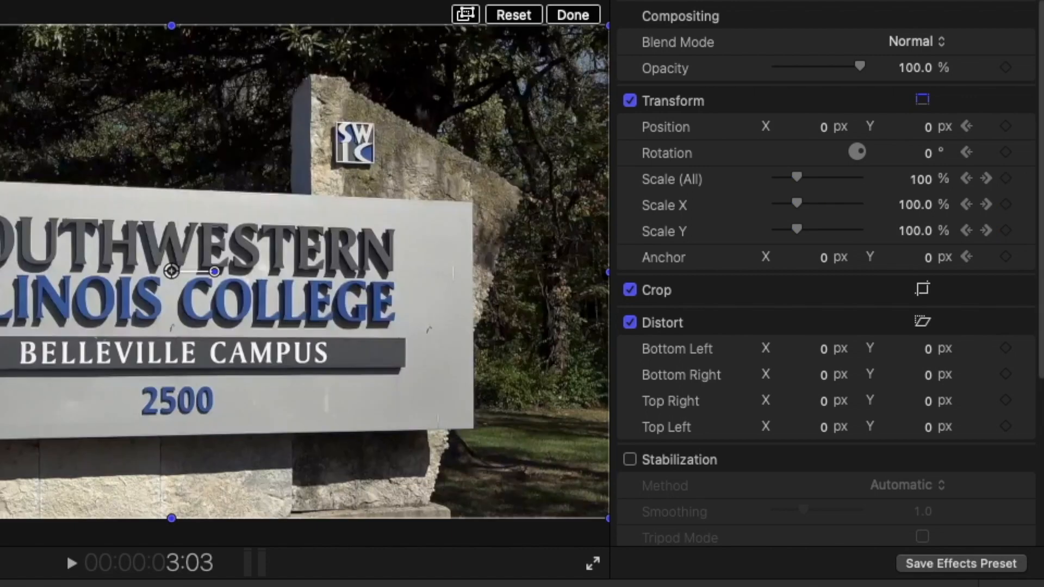
Step: Play the clip from 1:19 to about 4:08 to review it without the 400% scale keyframe
left_click(291, 378)
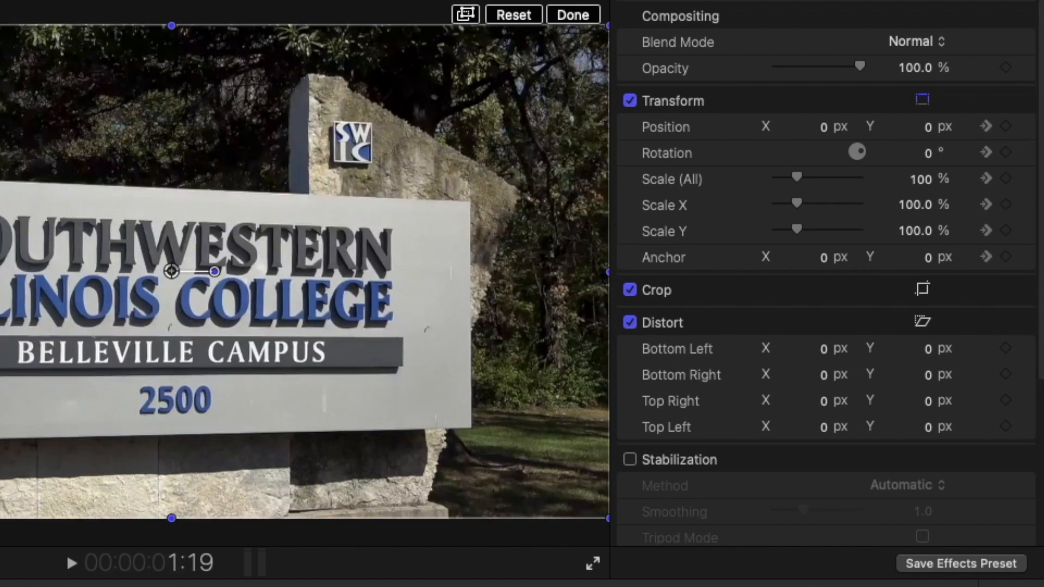
key("space")
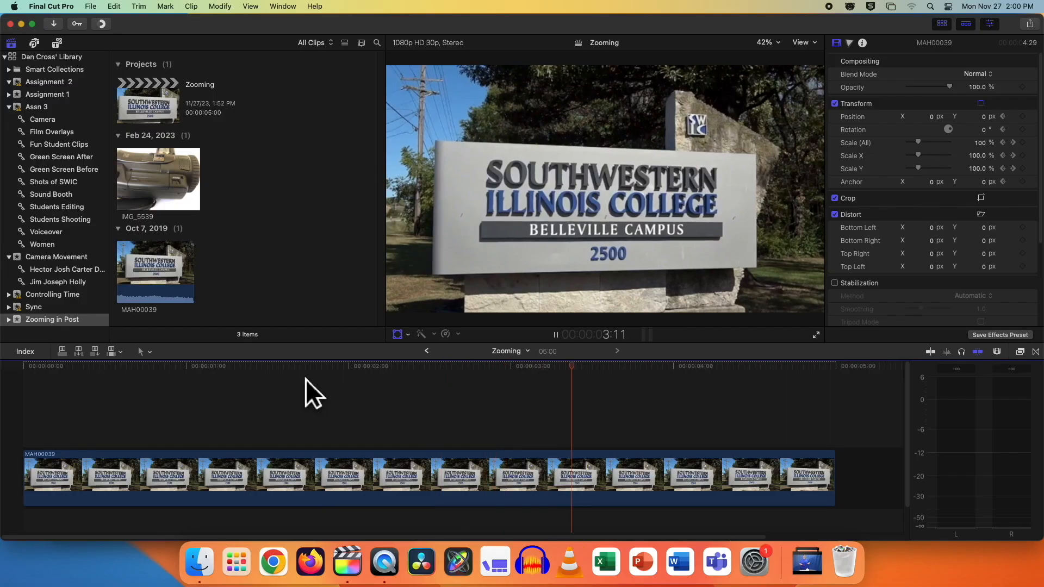
key("space")
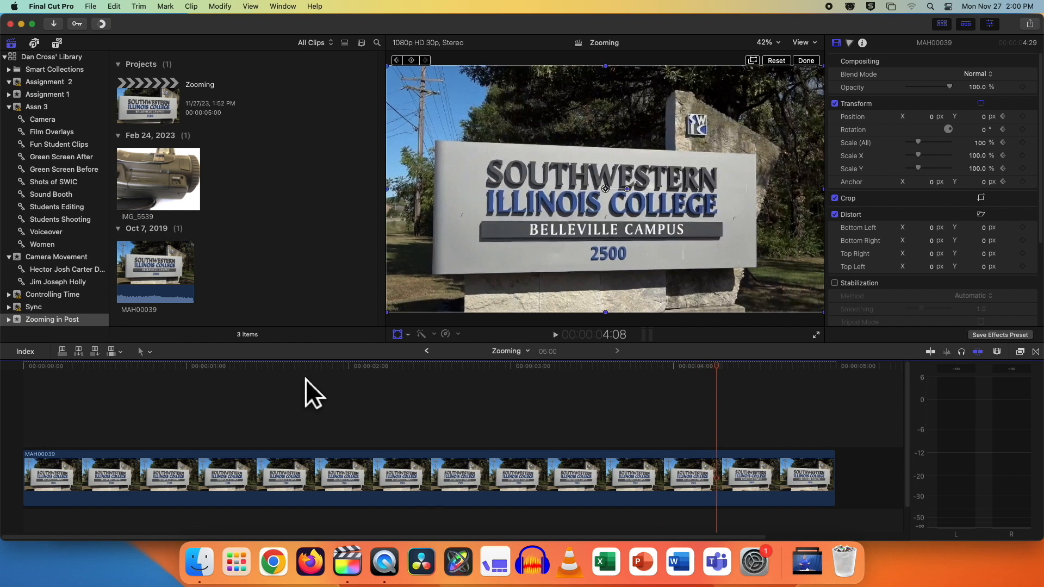